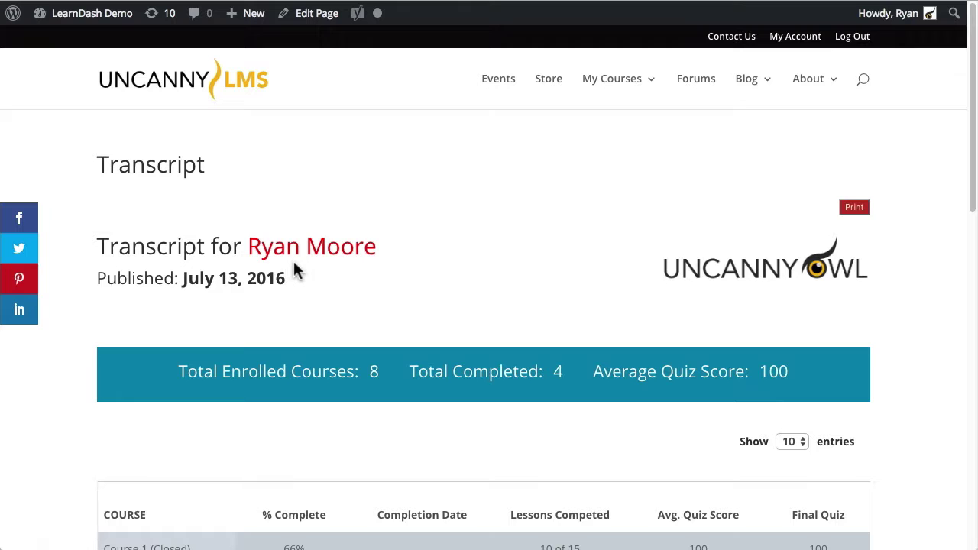
Examine the learner transcript's summary totals and the columns and rows of its course table
scroll(275, 281, "down", 1)
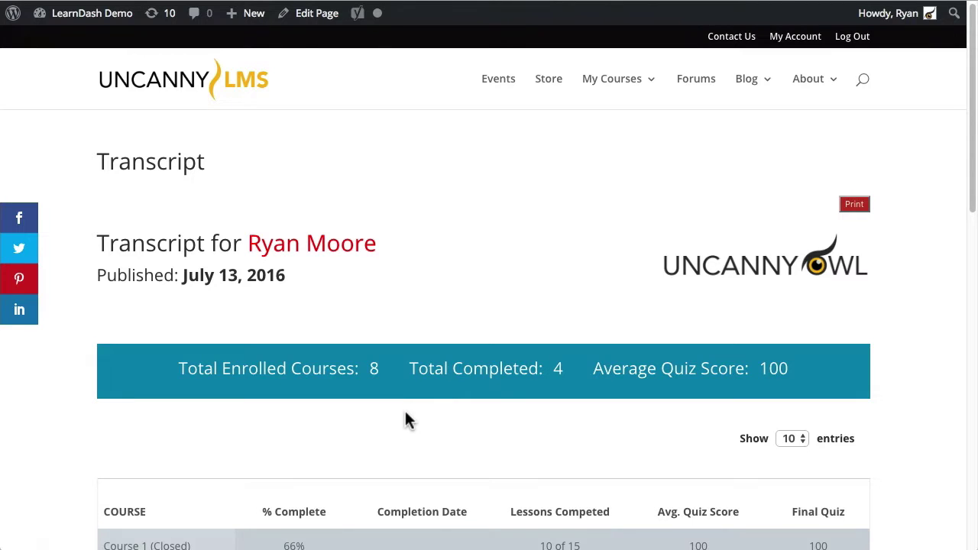
scroll(405, 412, "down", 1)
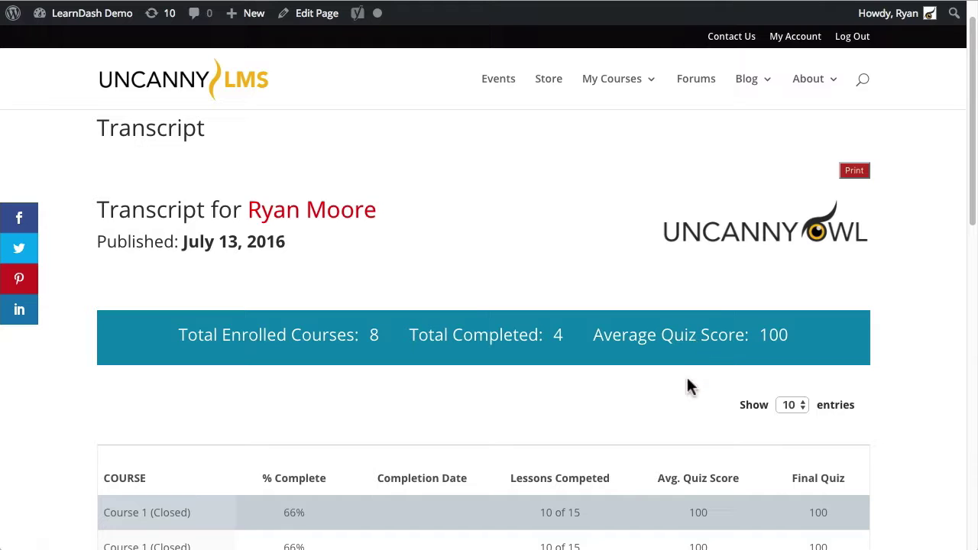
scroll(686, 379, "down", 1)
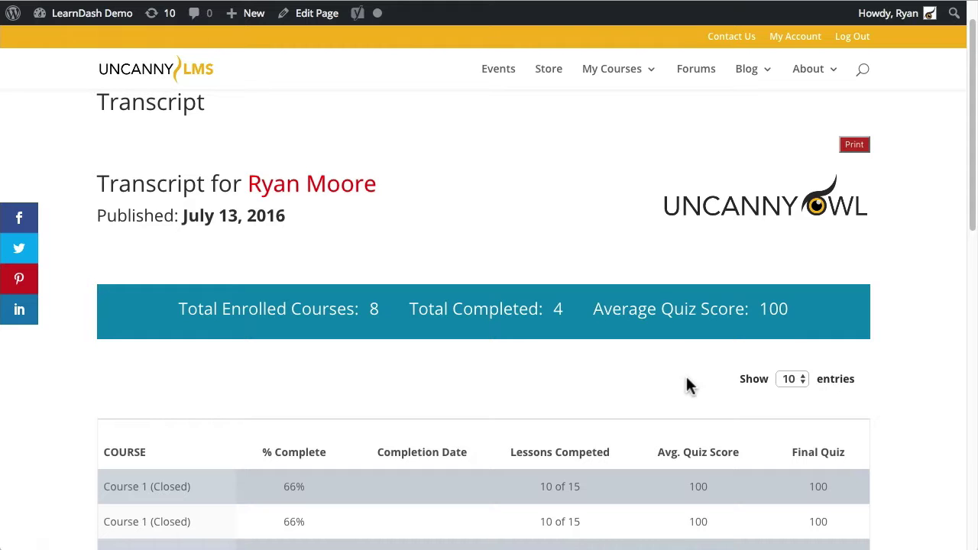
scroll(432, 343, "down", 2)
scroll(284, 305, "down", 3)
scroll(278, 282, "down", 4)
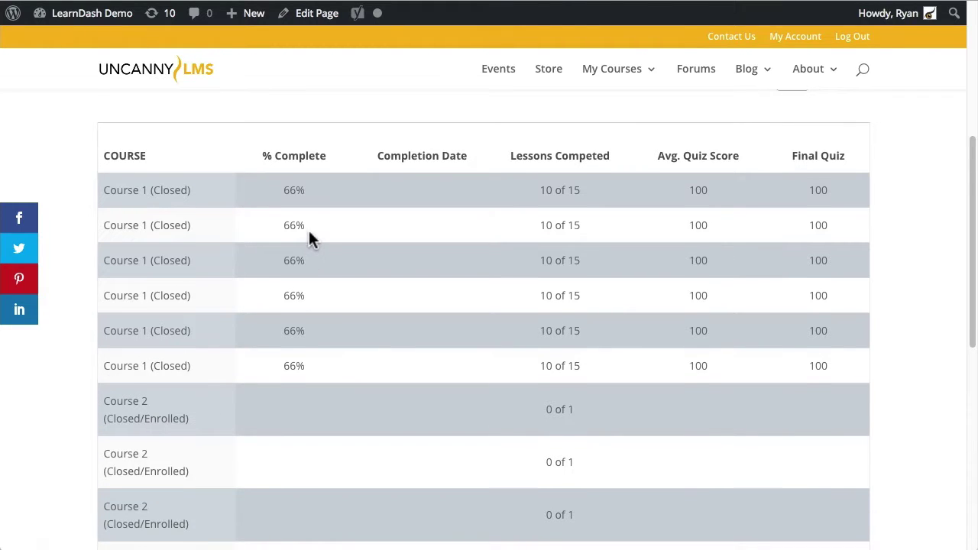
scroll(308, 242, "down", 4)
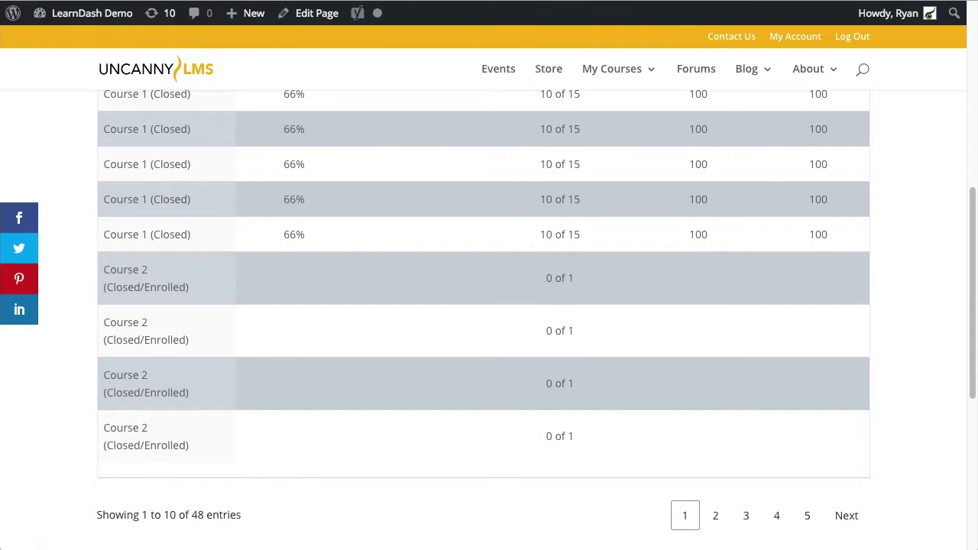
scroll(543, 481, "up", 5)
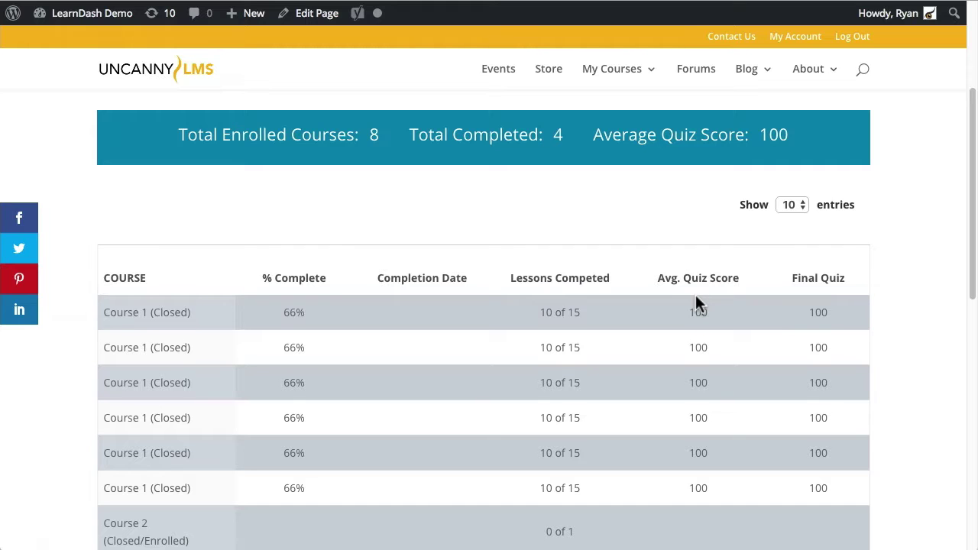
scroll(692, 304, "down", 1)
scroll(692, 304, "up", 1)
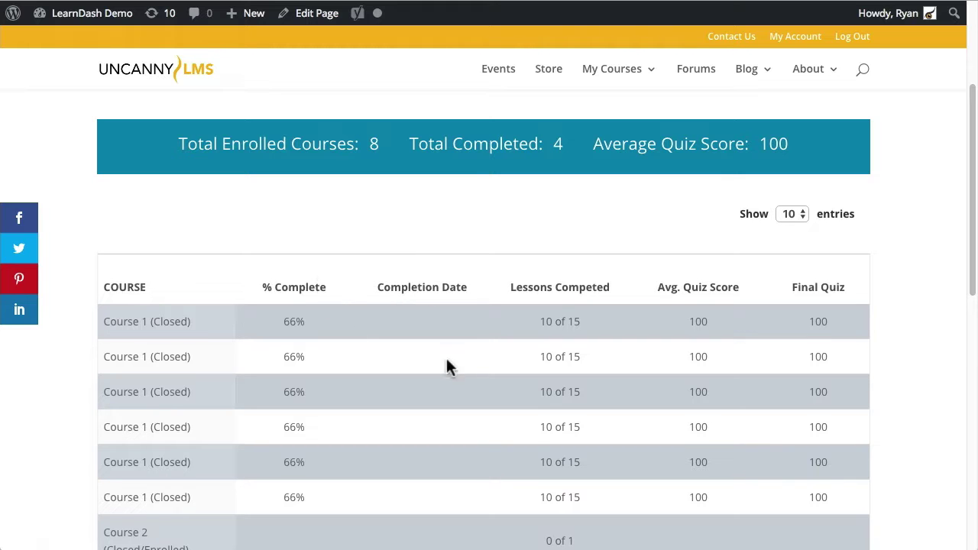
Sort the transcript table by Completion Date with the latest first, and restore the ordering by Course
left_click(437, 288)
left_click(445, 289)
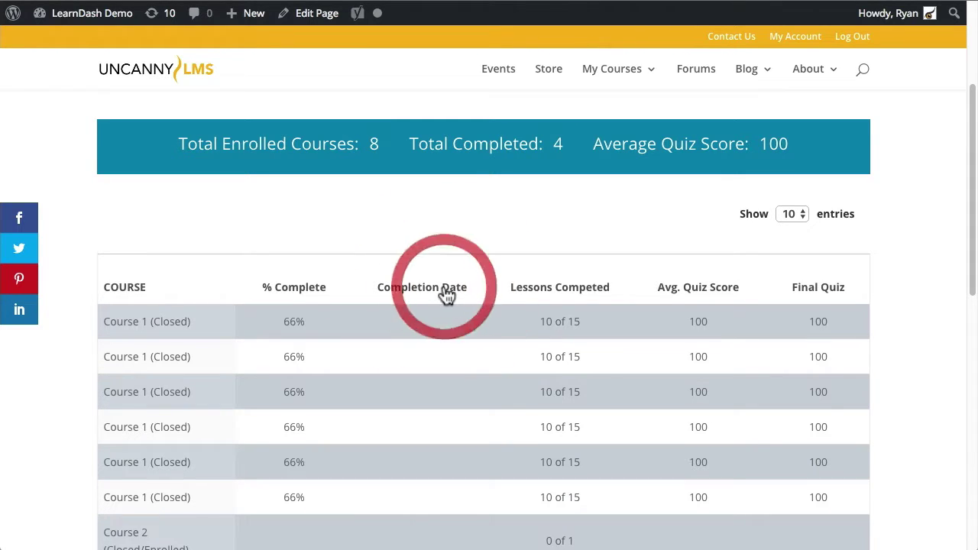
left_click(449, 290)
left_click(530, 294)
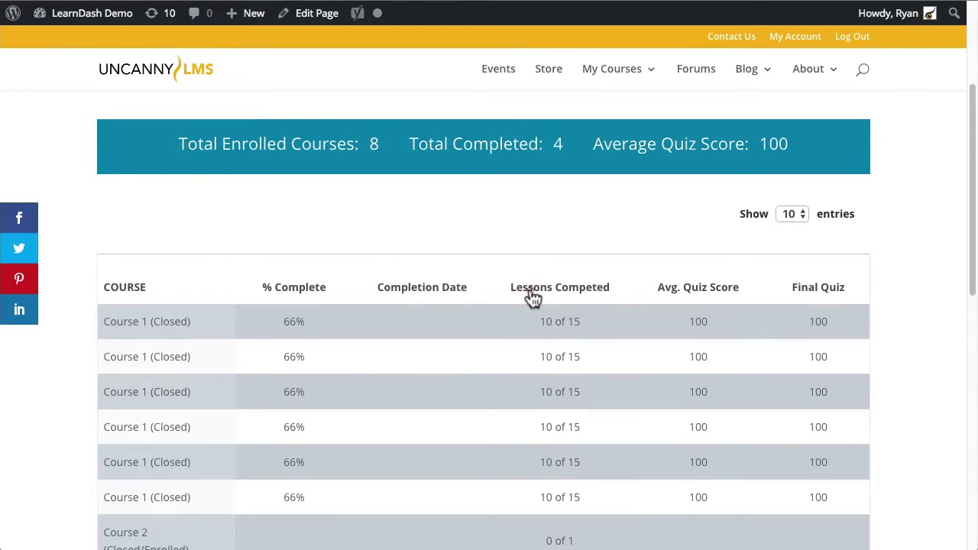
left_click(425, 294)
left_click(425, 296)
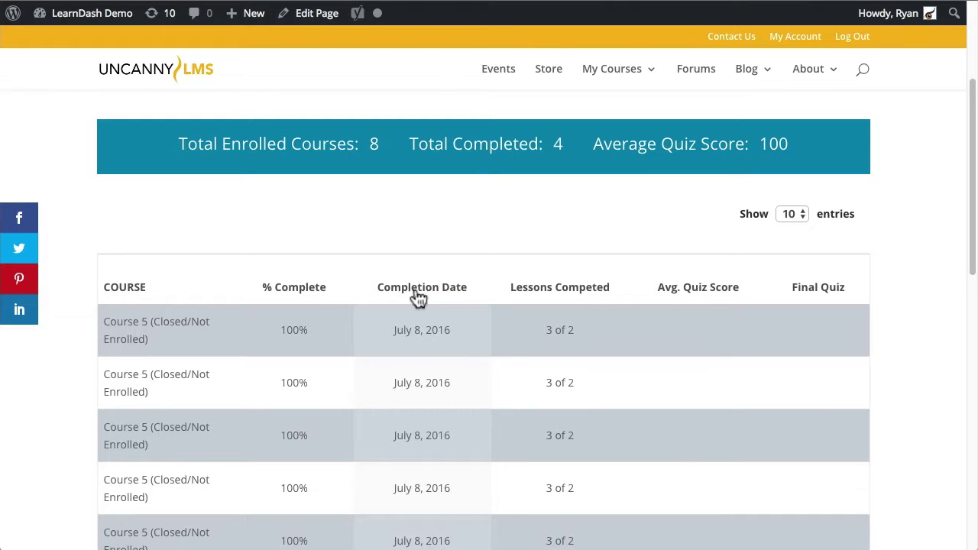
left_click(131, 296)
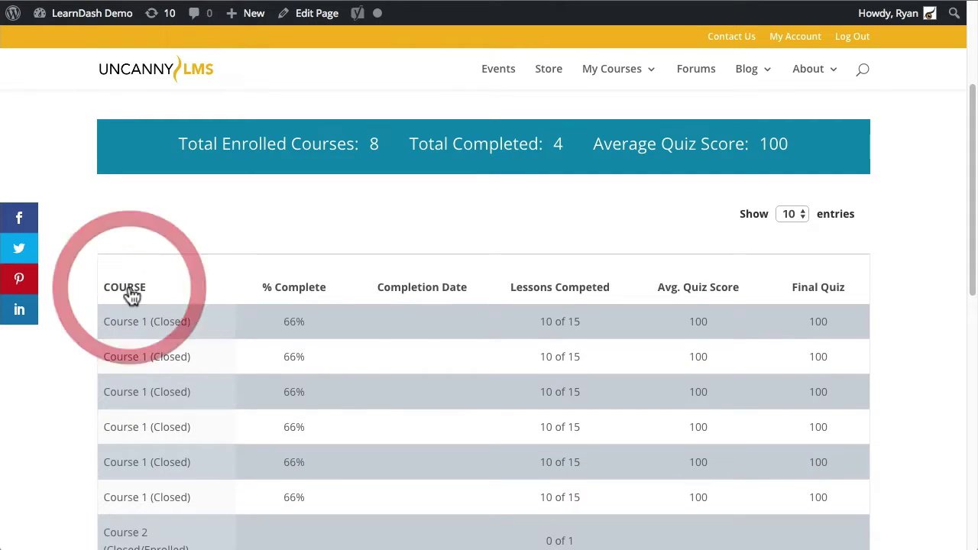
Sort the transcript table by % Complete with the highest first and review the sorted rows
left_click(320, 291)
left_click(320, 291)
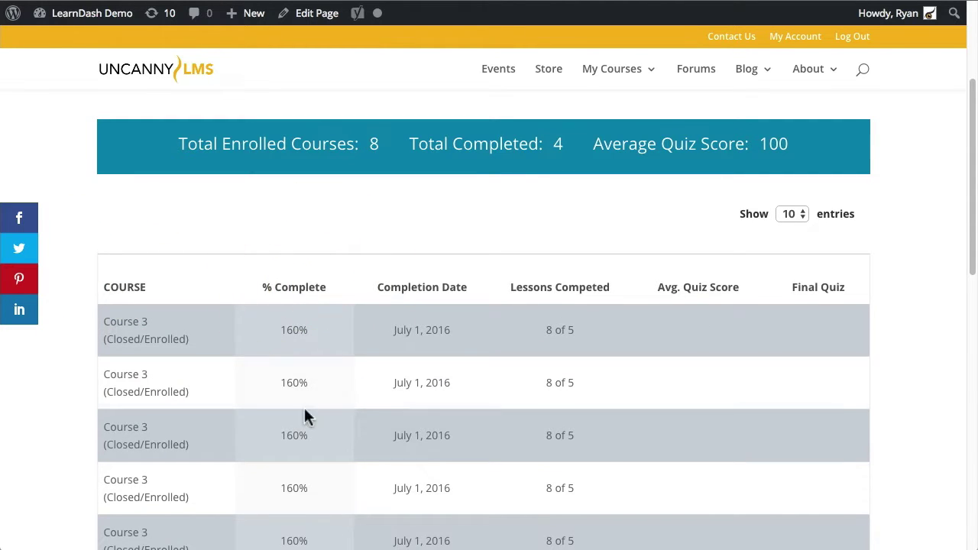
scroll(334, 336, "down", 3)
scroll(308, 420, "down", 3)
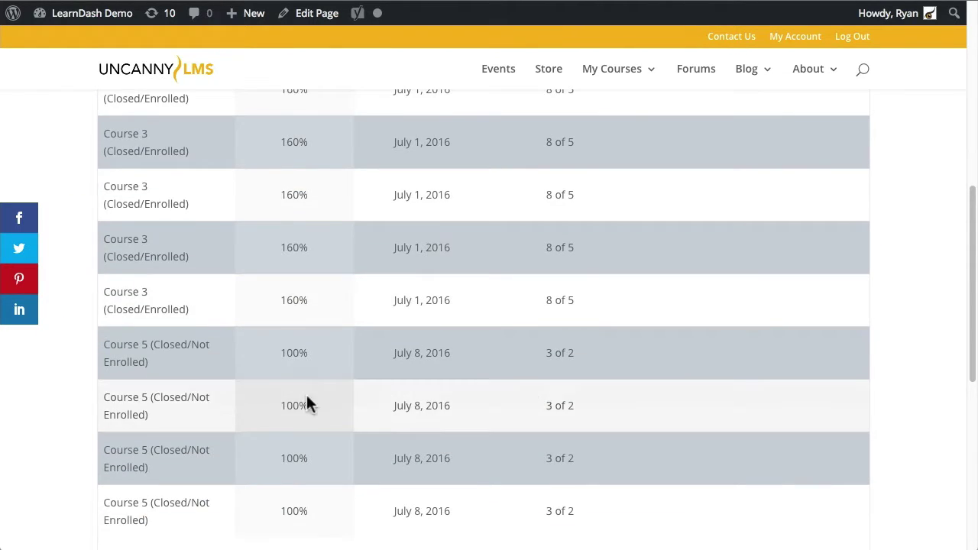
scroll(308, 397, "up", 3)
scroll(382, 279, "up", 2)
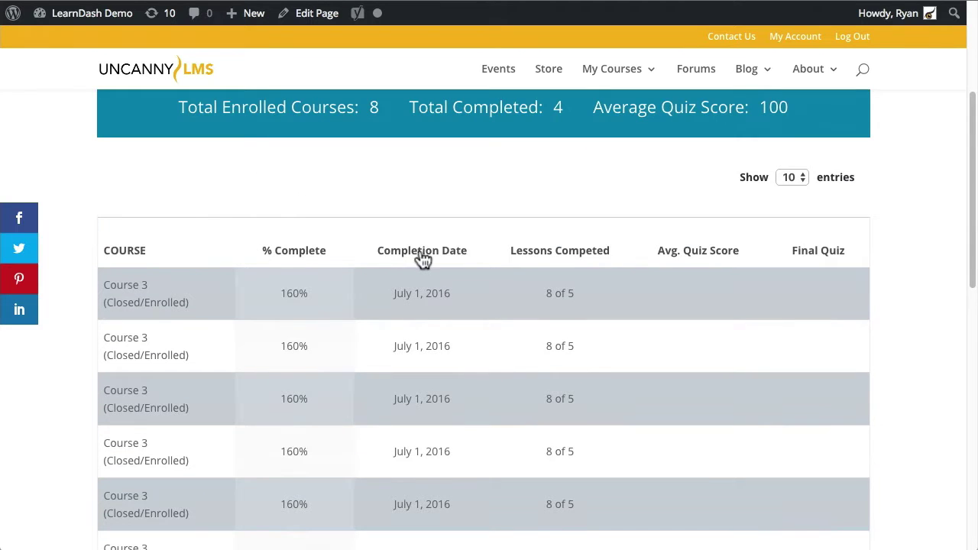
Try sorting the table by Completion Date and Final Quiz, and leave it sorted by Avg. Quiz Score with the highest first
left_click(433, 260)
left_click(433, 258)
left_click(705, 260)
left_click(814, 258)
left_click(816, 260)
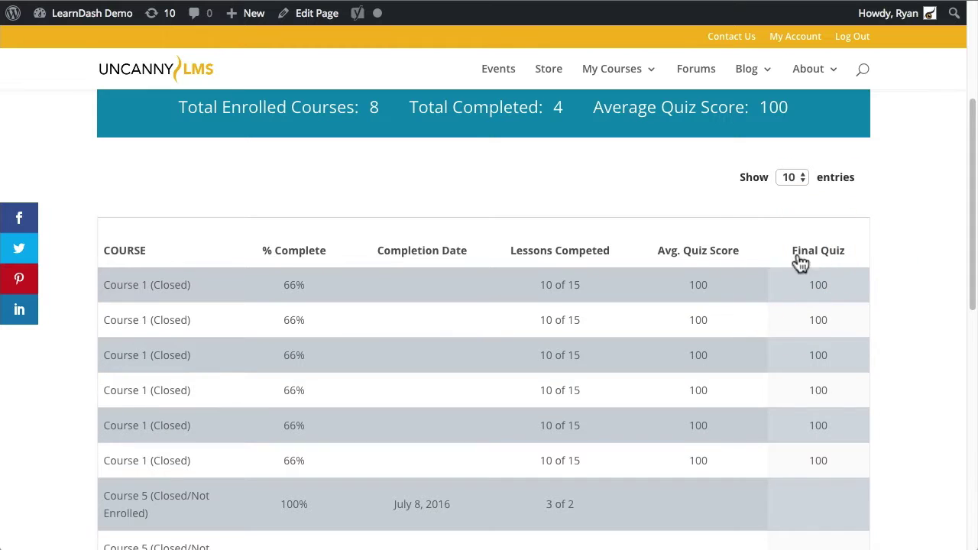
left_click(703, 264)
left_click(702, 264)
scroll(473, 206, "down", 5)
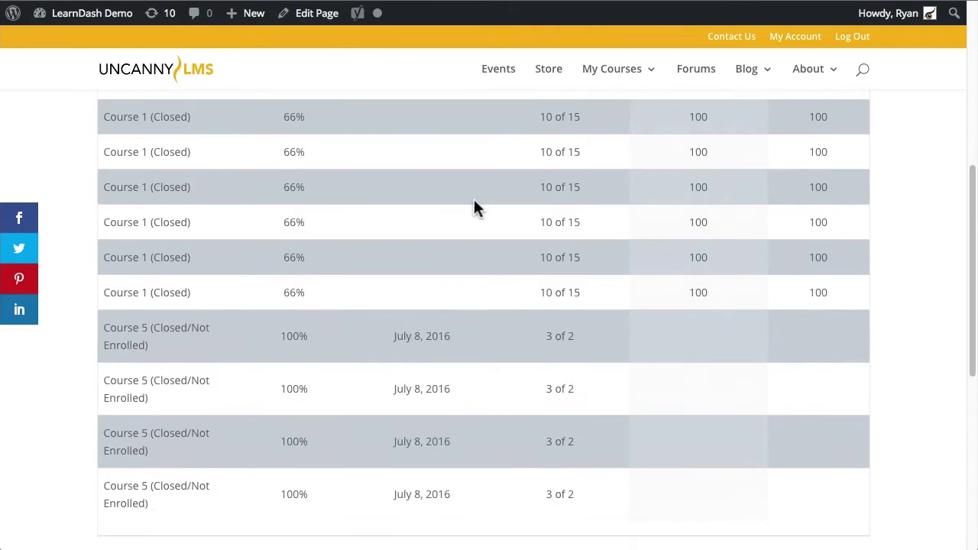
Browse pages 2, 3 and 4 of the transcript table and return to page 1
left_click(716, 425)
left_click(746, 458)
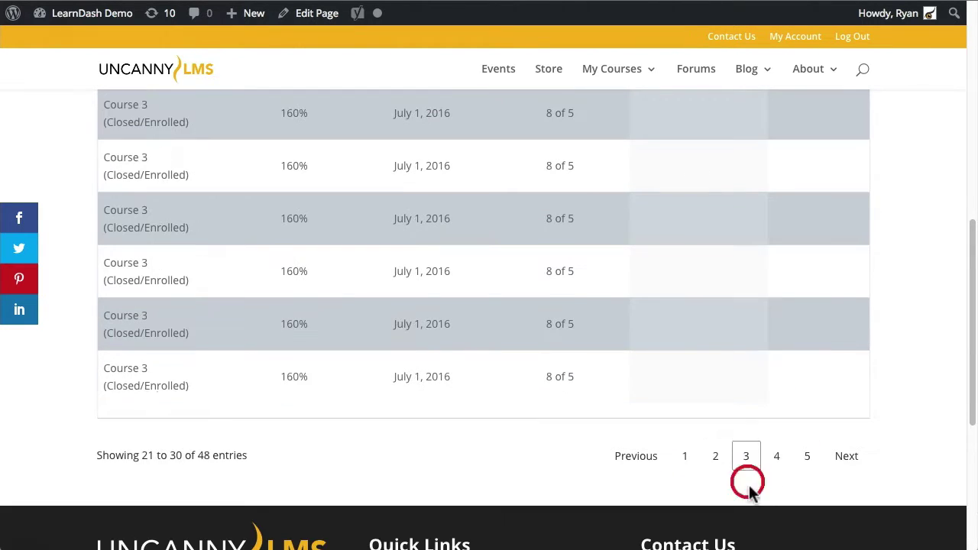
left_click(774, 461)
left_click(686, 526)
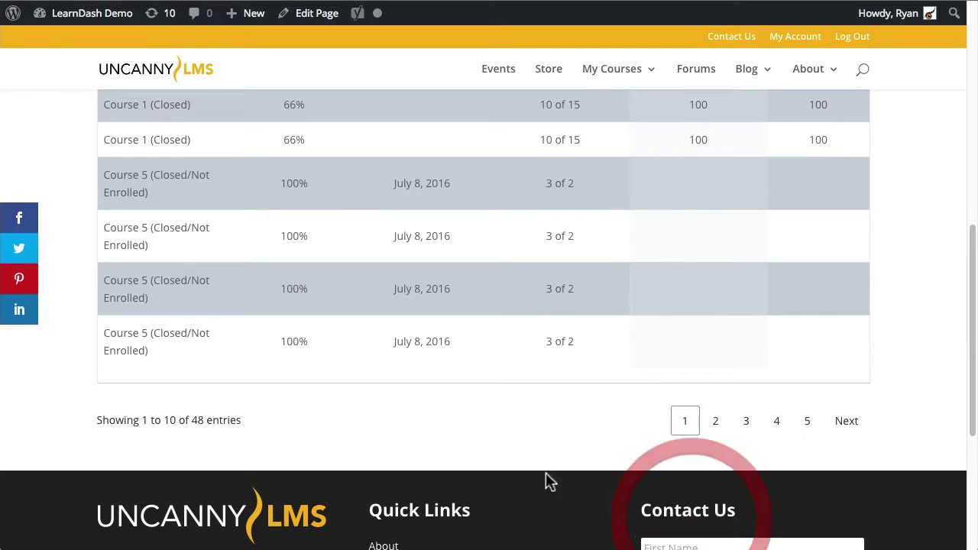
scroll(237, 427, "up", 5)
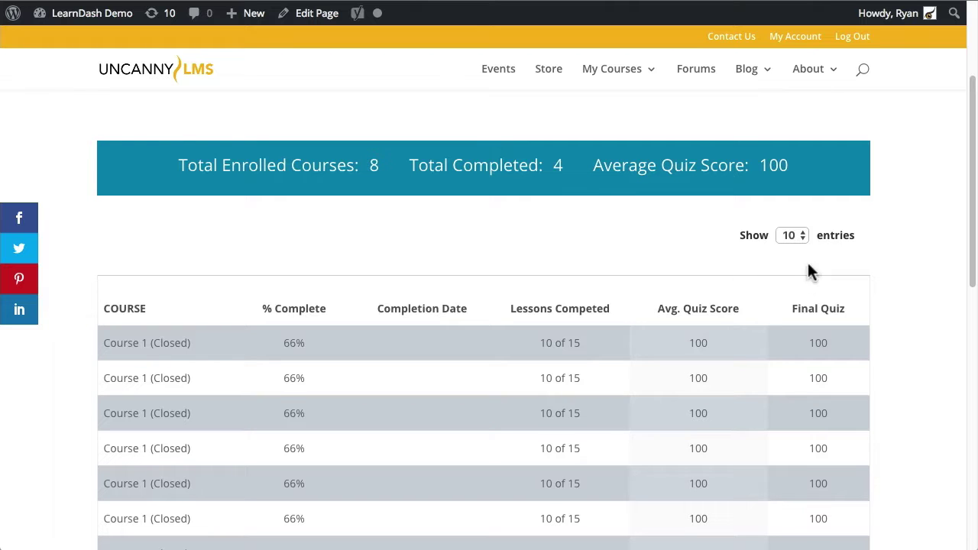
scroll(626, 275, "up", 3)
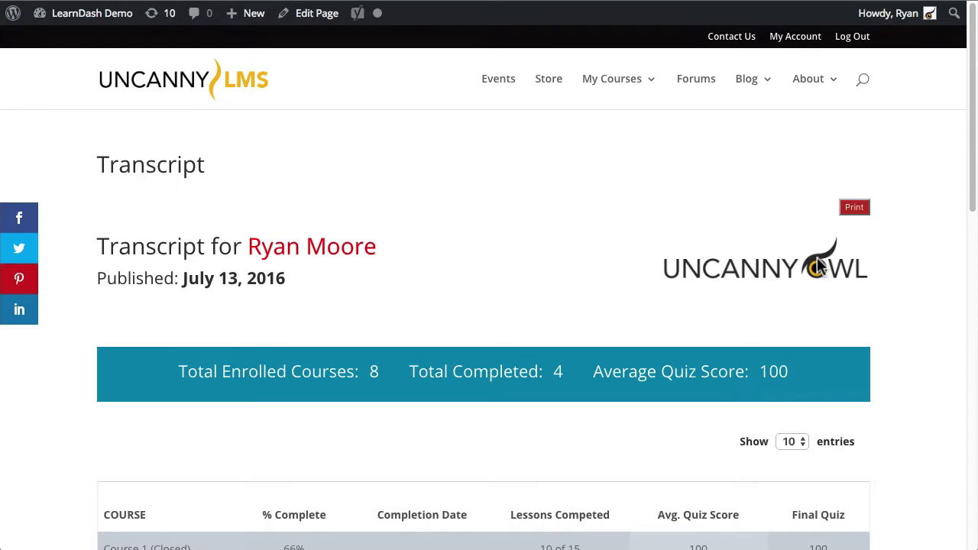
Preview the transcript's printout, cancel printing, and highlight the [uo_transcript] shortcode in the Transcript page's editor
left_click(853, 208)
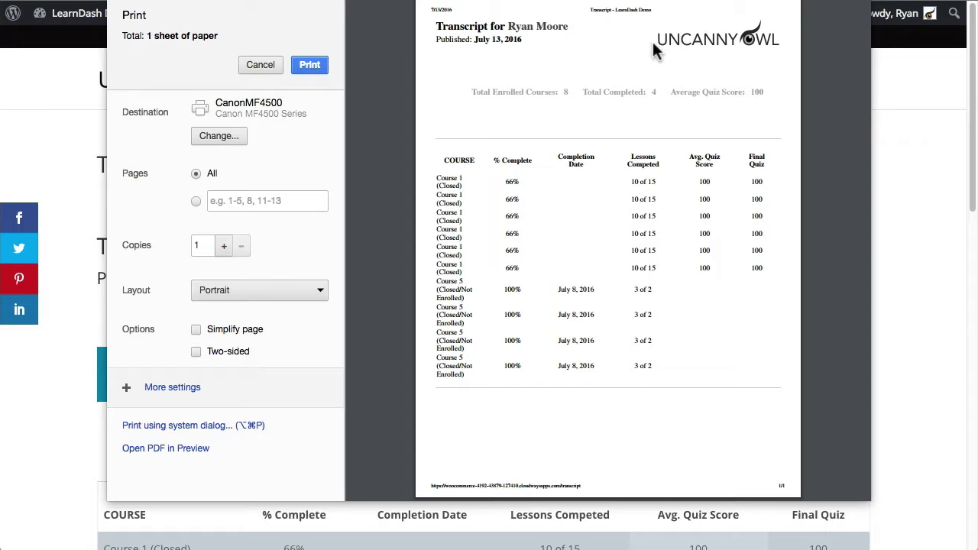
left_click(260, 65)
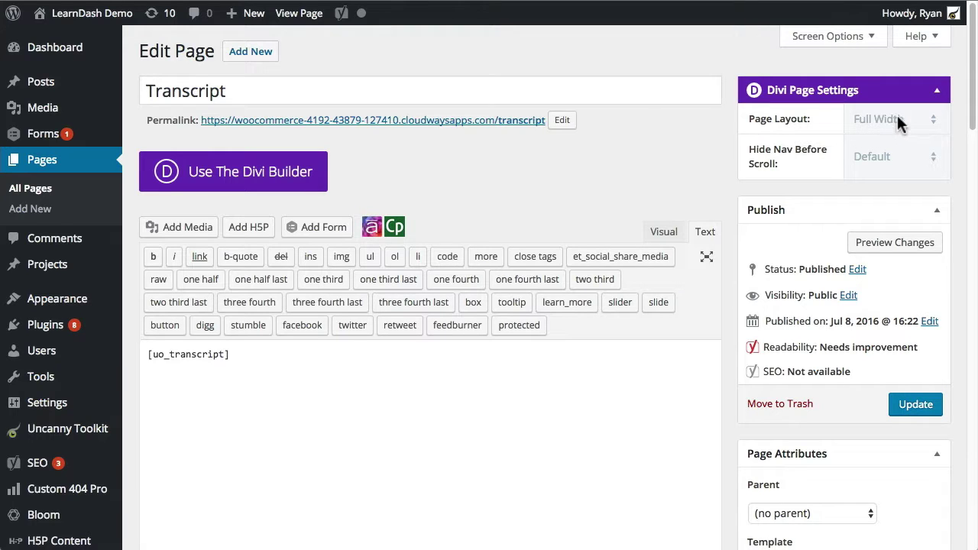
left_click_drag(275, 367, 155, 348)
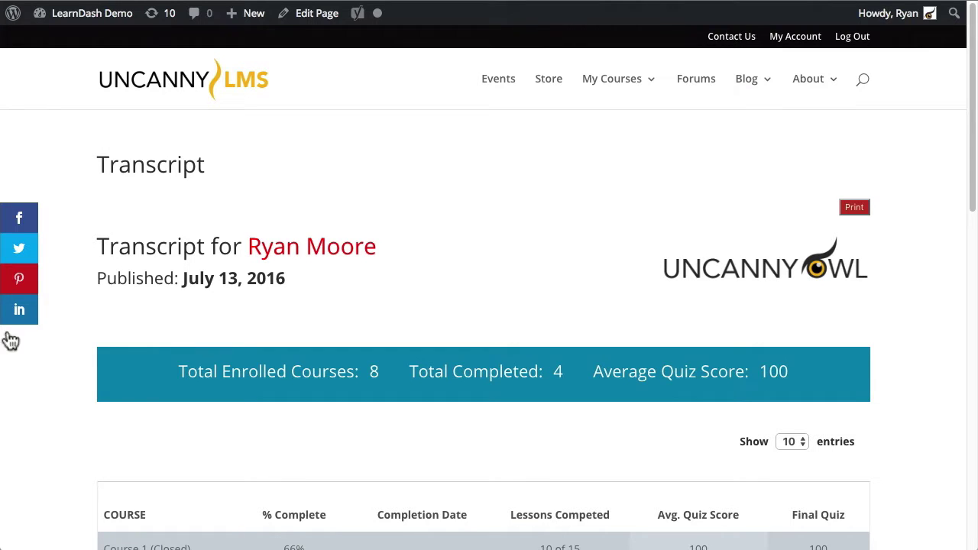
Return to the published transcript, bring up its print preview again to review the printing options, and cancel it
mouse_move(766, 102)
left_click(855, 207)
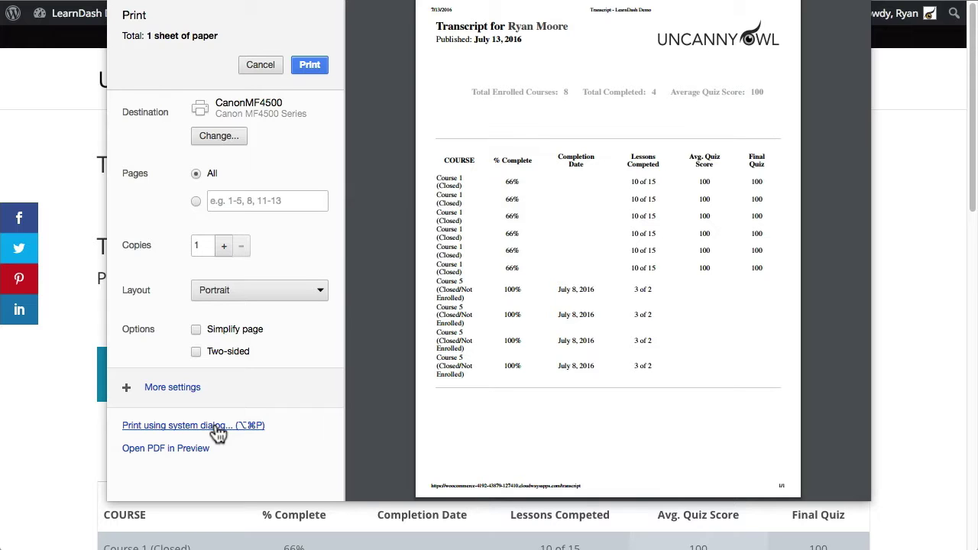
left_click(262, 65)
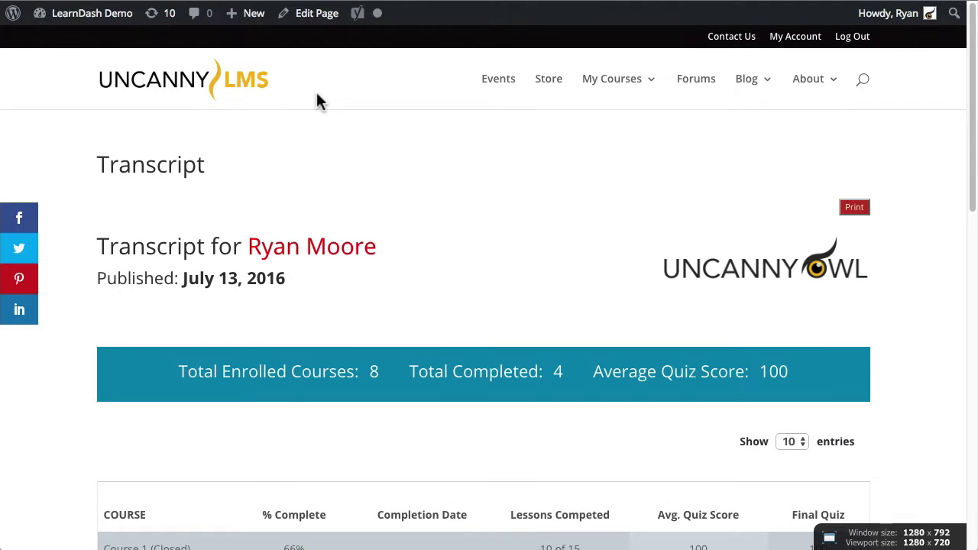
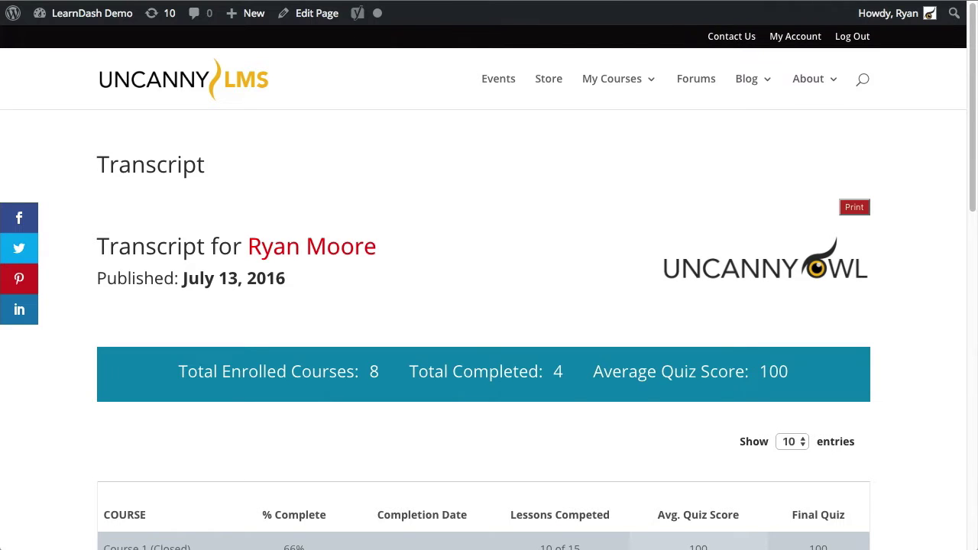
Review the logo URL and color settings of the Learner Transcript module in Uncanny Toolkit, and close them
key("ctrl+Tab")
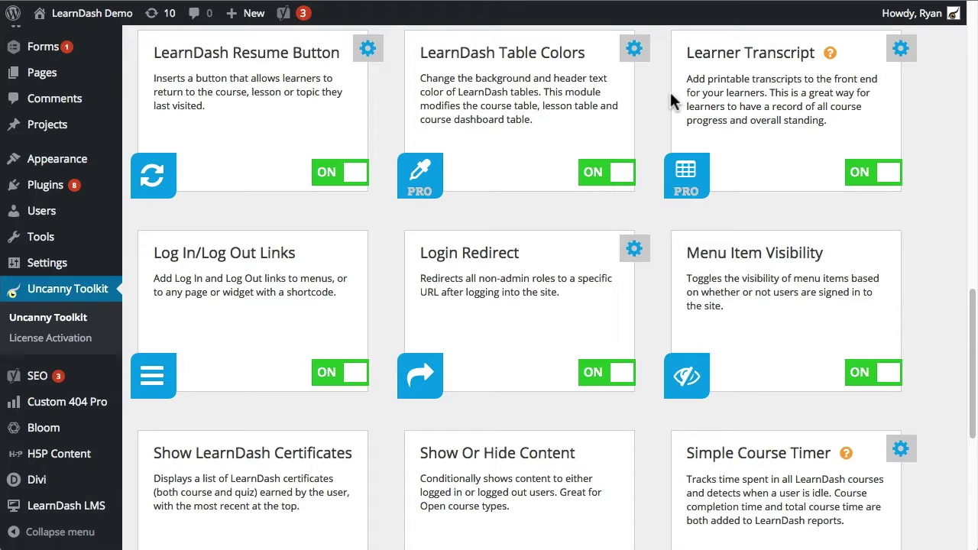
left_click(901, 50)
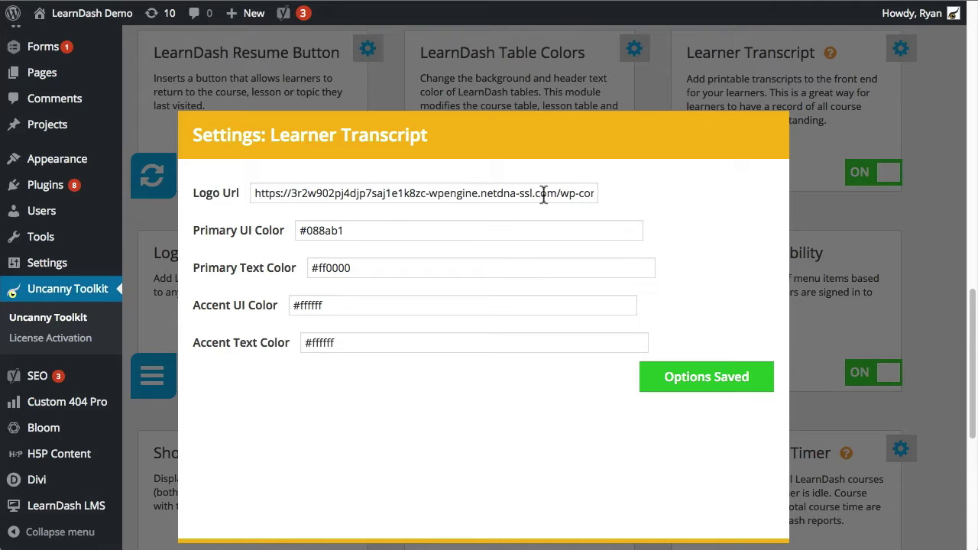
left_click_drag(345, 229, 294, 228)
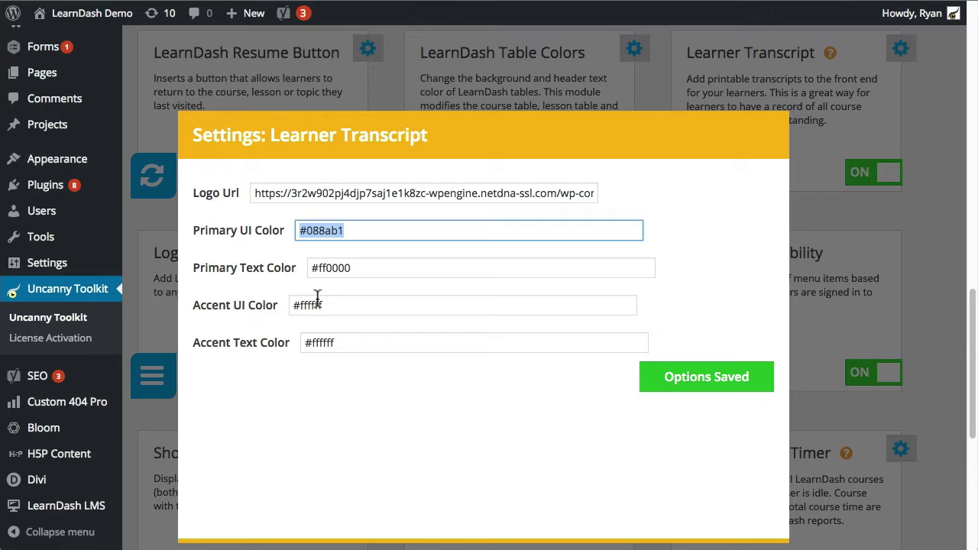
left_click(730, 302)
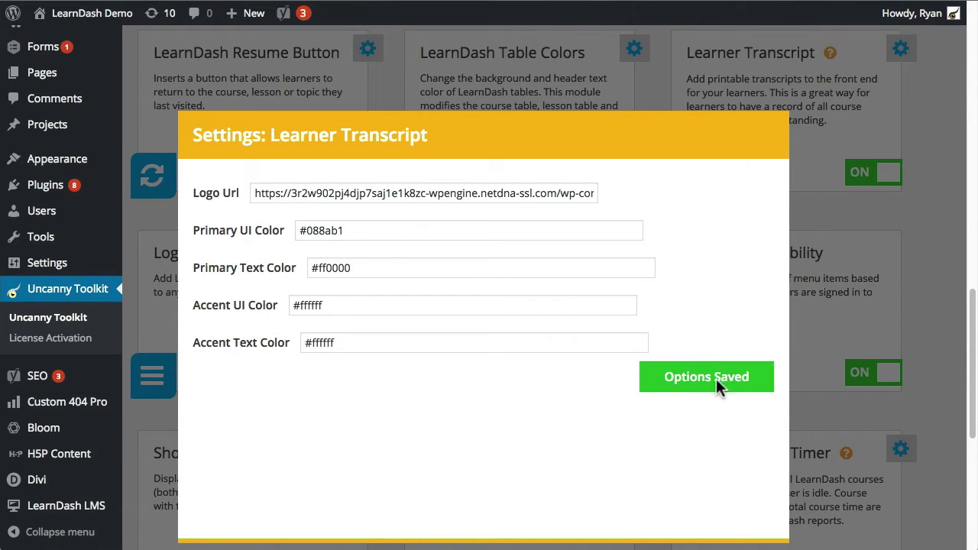
left_click(807, 267)
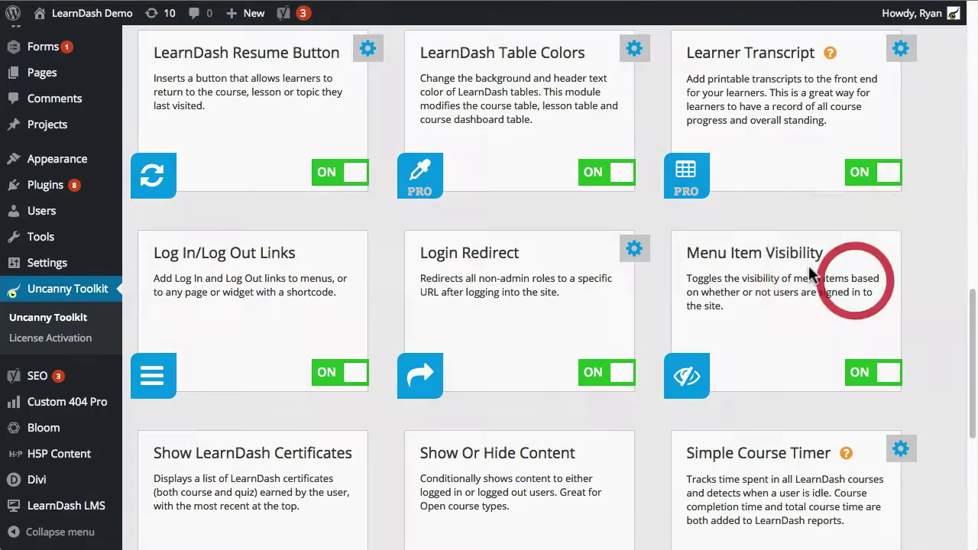
Save the Learner Transcript module's settings with the existing logo and colors, and close the settings
left_click(60, 7)
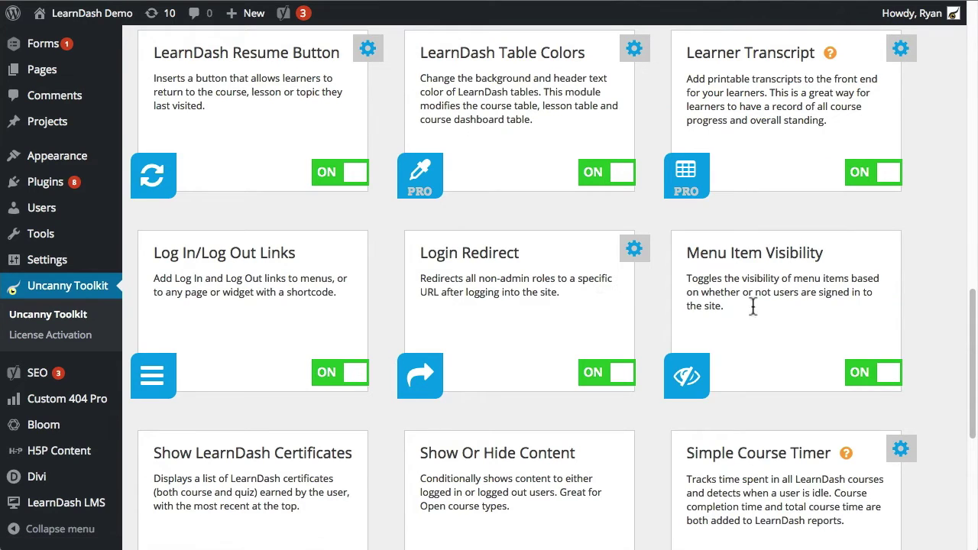
left_click(900, 48)
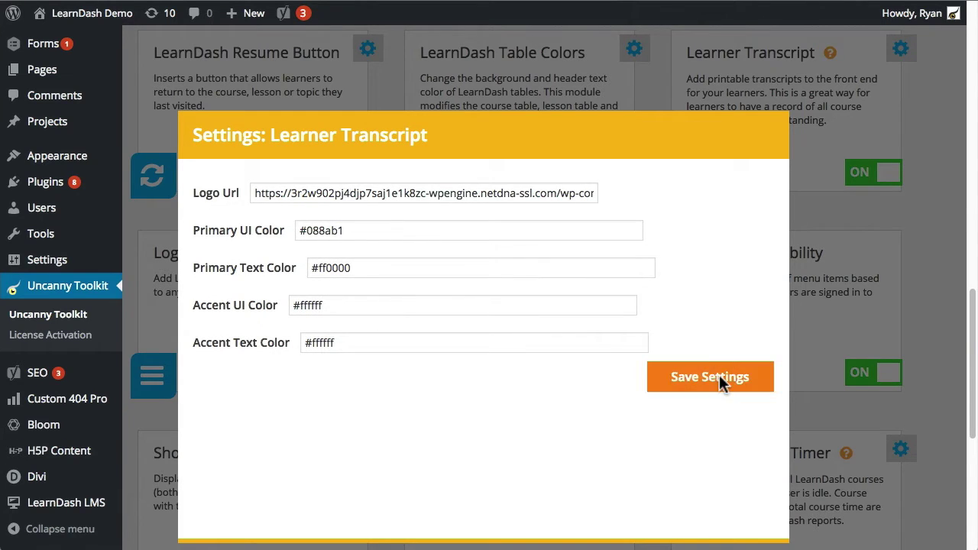
left_click(718, 374)
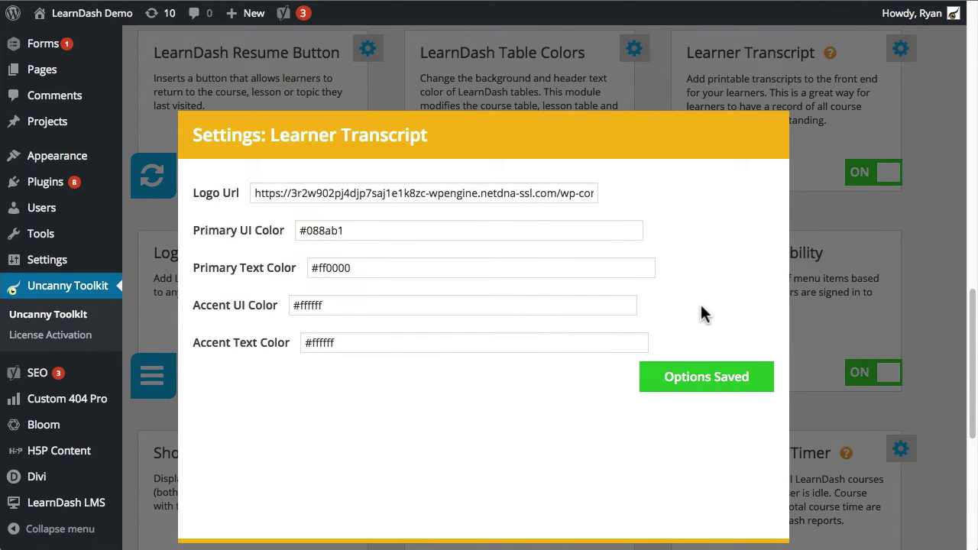
left_click(863, 220)
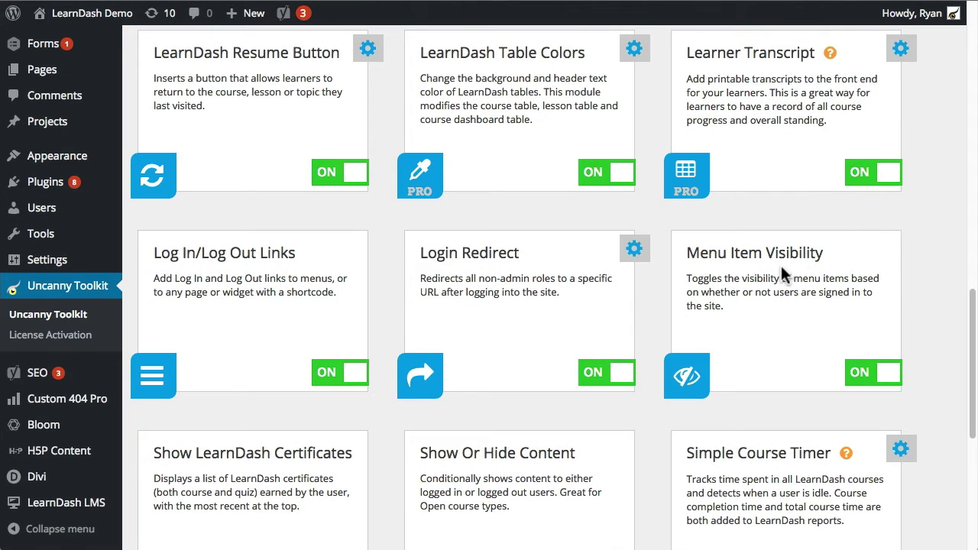